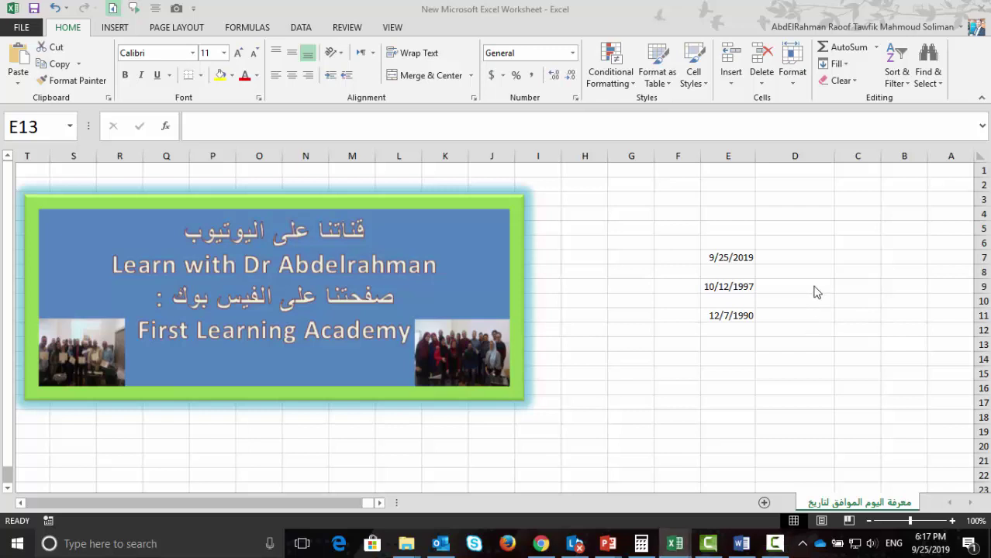
Insert today's date, 9/25/2019, into E15 with Ctrl+; and dismiss the Outlook notification.
click(735, 373)
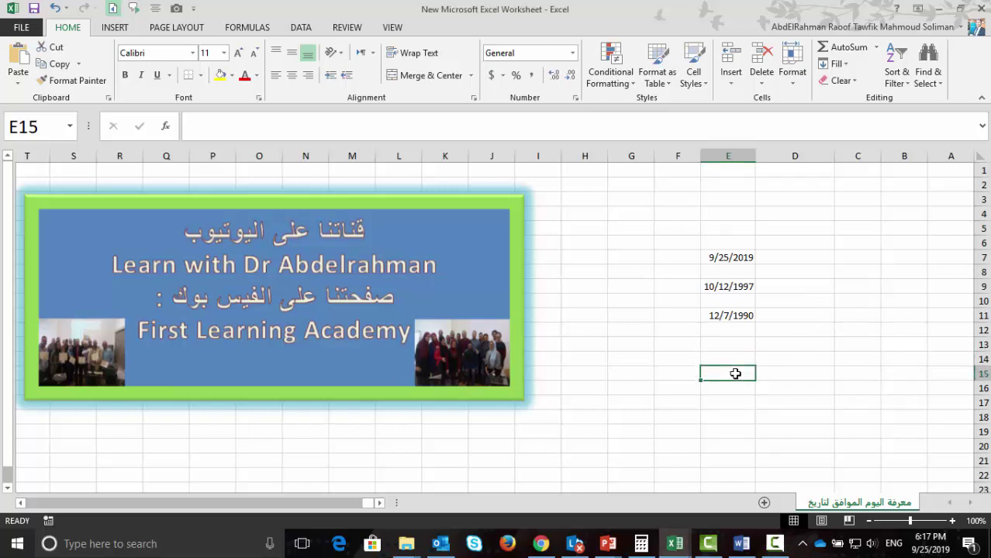
key(ctrl+semicolon)
key(Return)
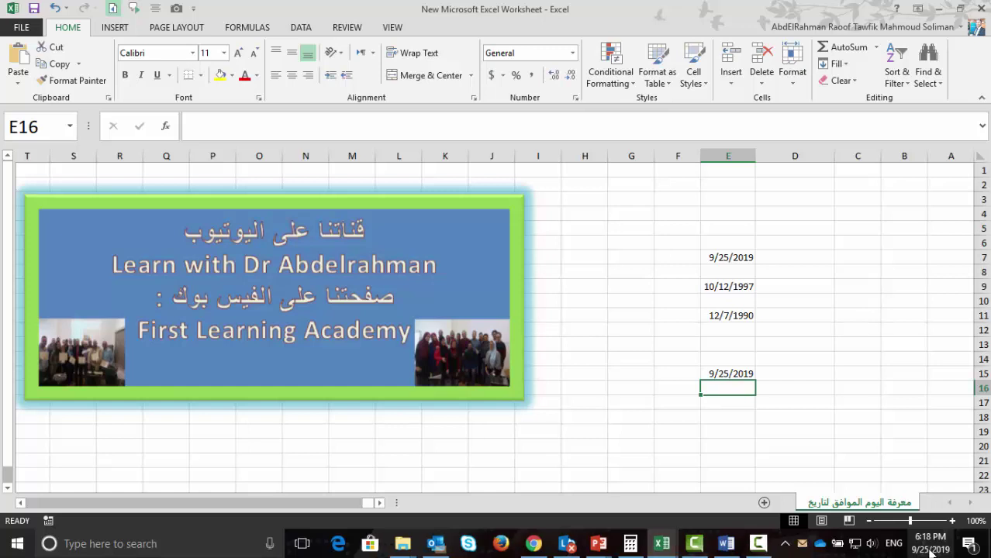
click(813, 311)
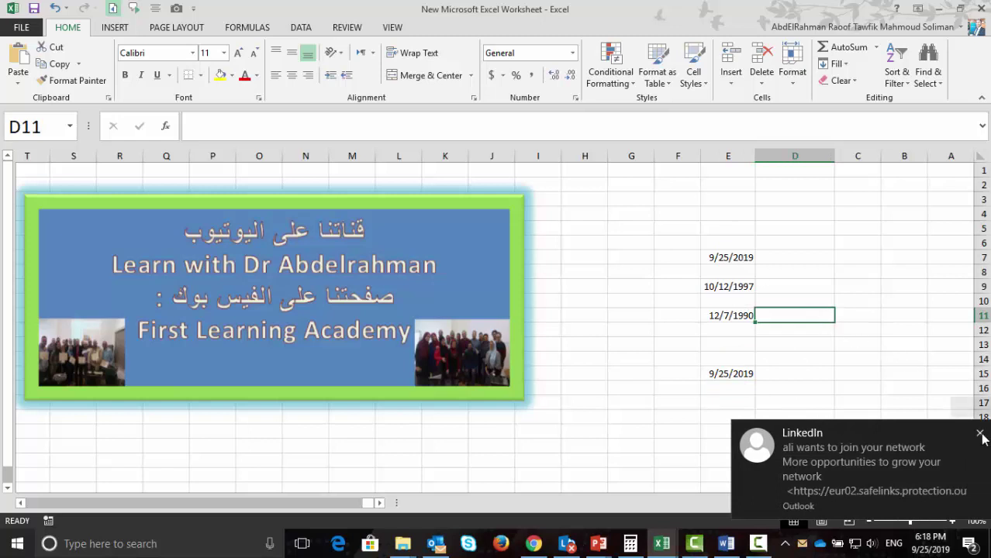
click(978, 433)
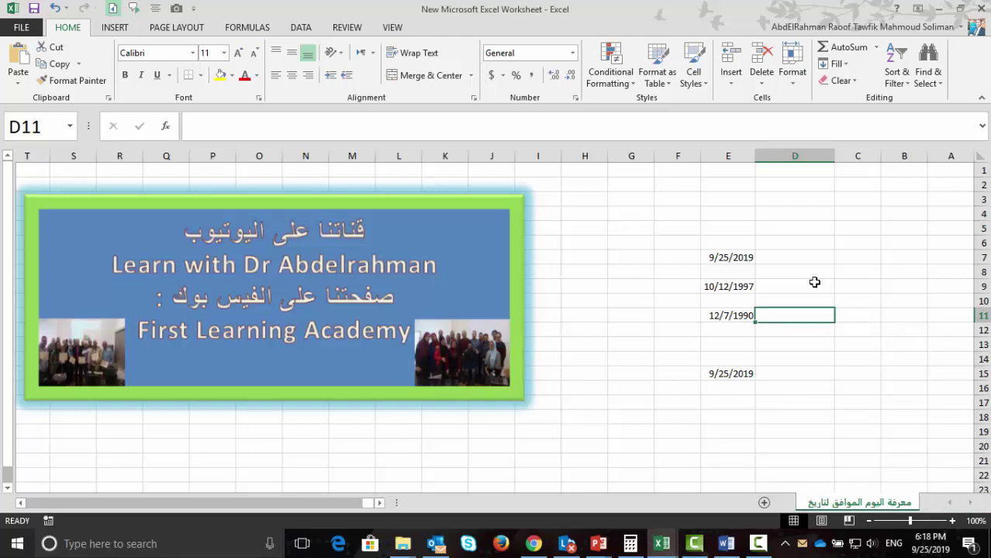
Apply the custom d-mmm-yy format to E7 so it reads 25-Sep-19.
click(725, 254)
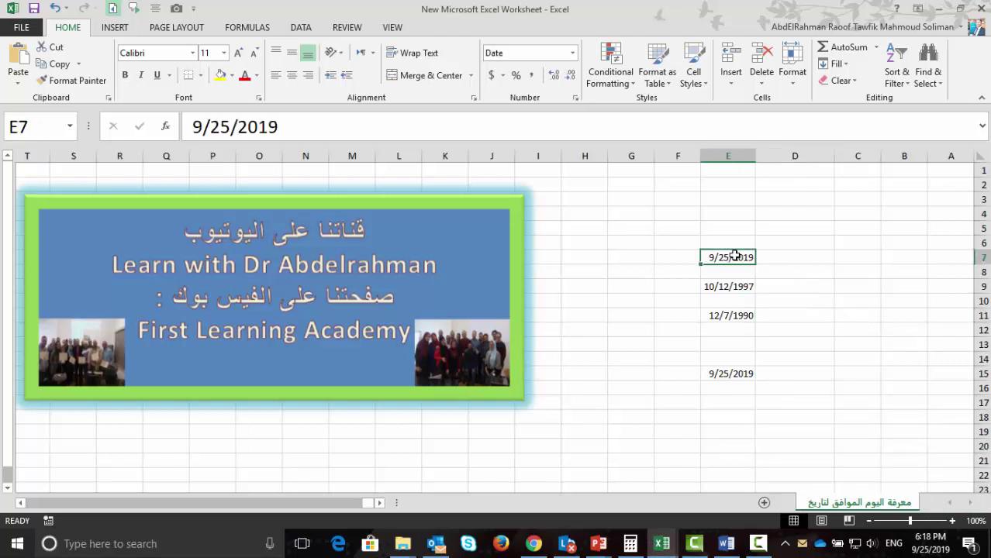
right_click(734, 256)
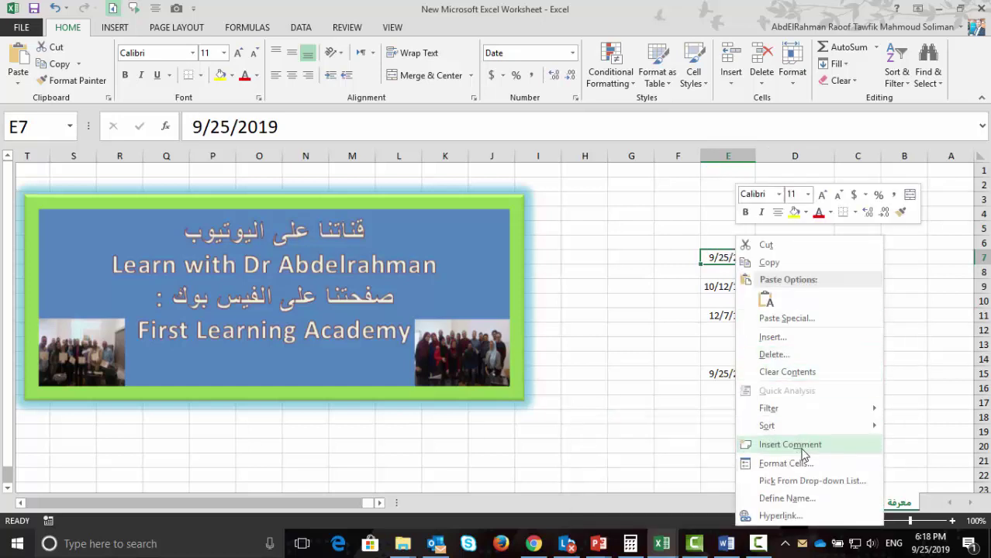
click(806, 465)
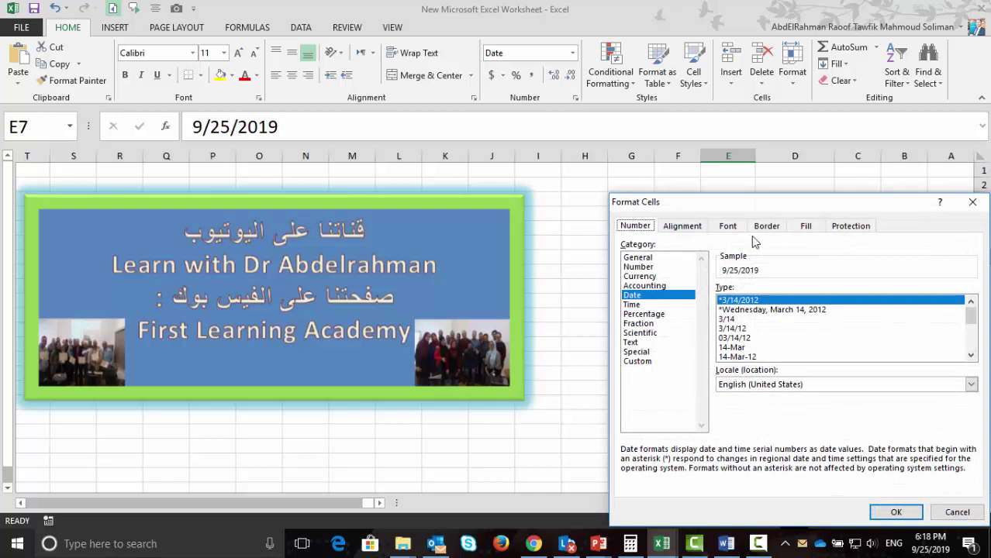
click(647, 362)
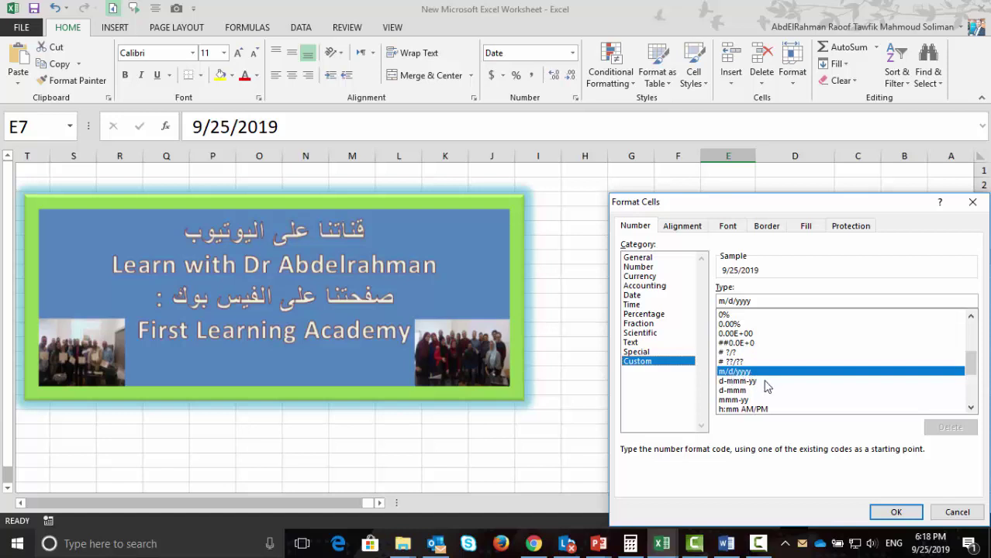
click(743, 382)
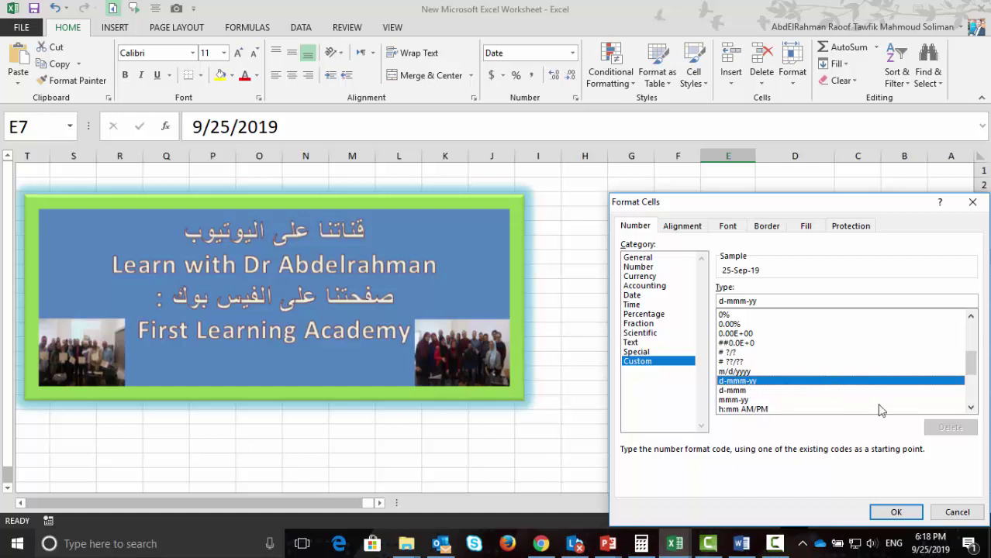
click(896, 513)
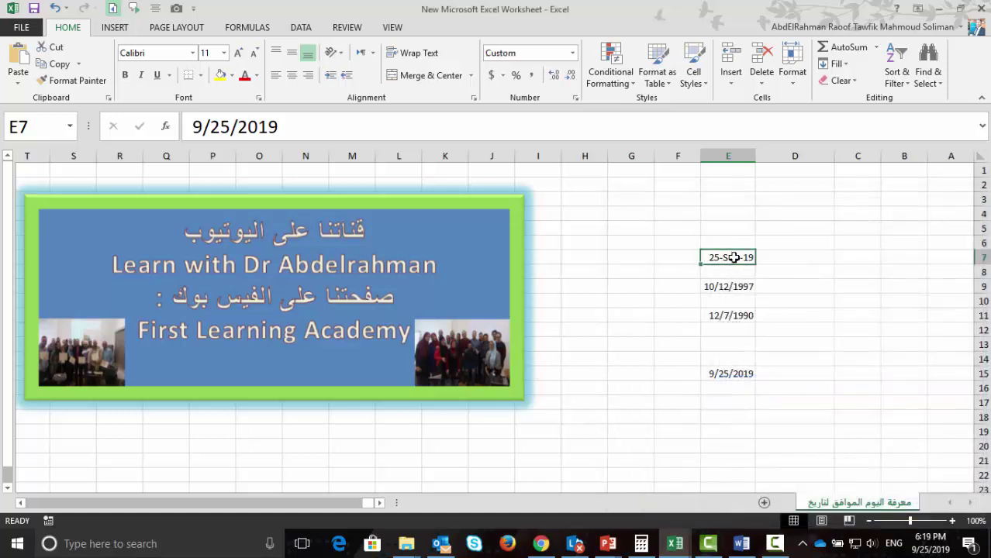
Replace E7's format code with dddd/mmmm/yyyy so it shows Wednesday/September/2019.
right_click(741, 258)
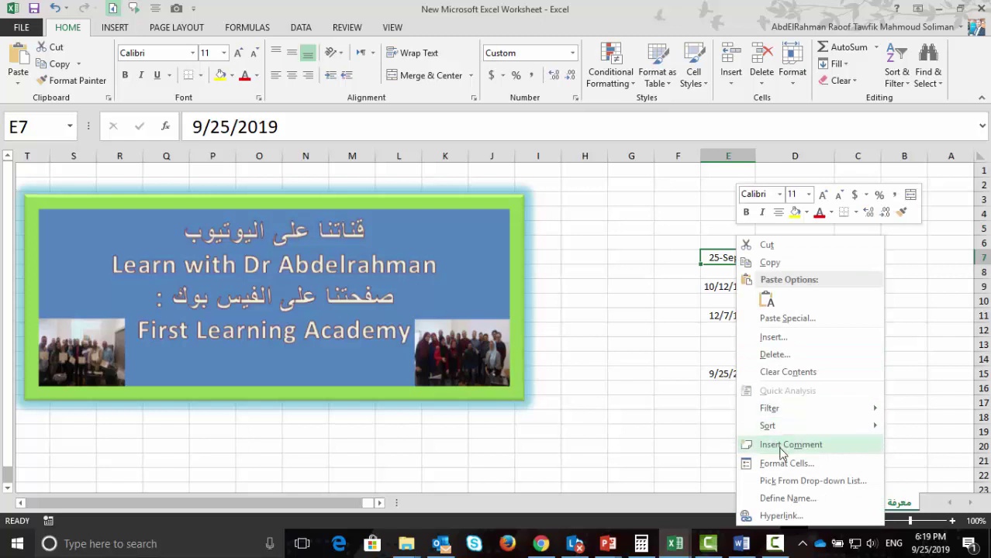
key(Escape)
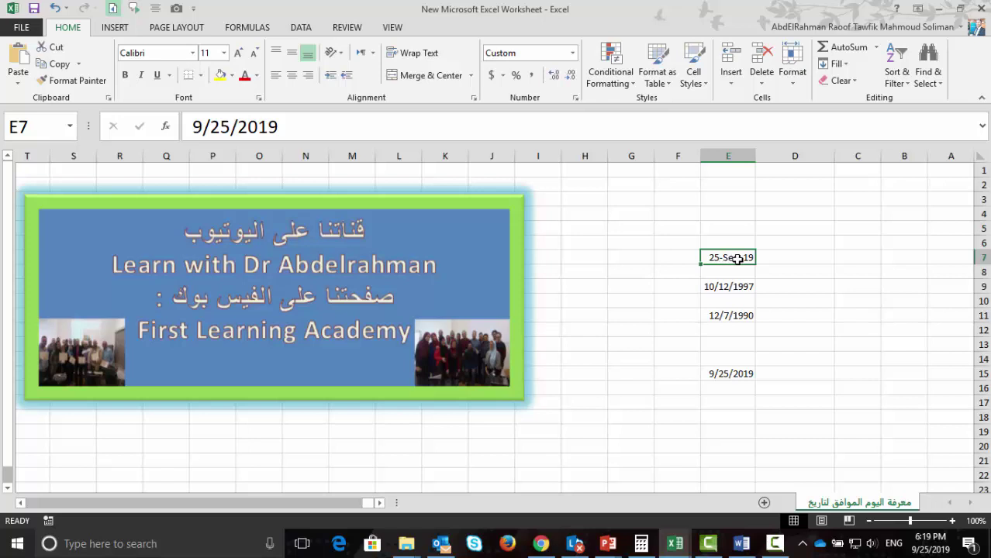
right_click(736, 259)
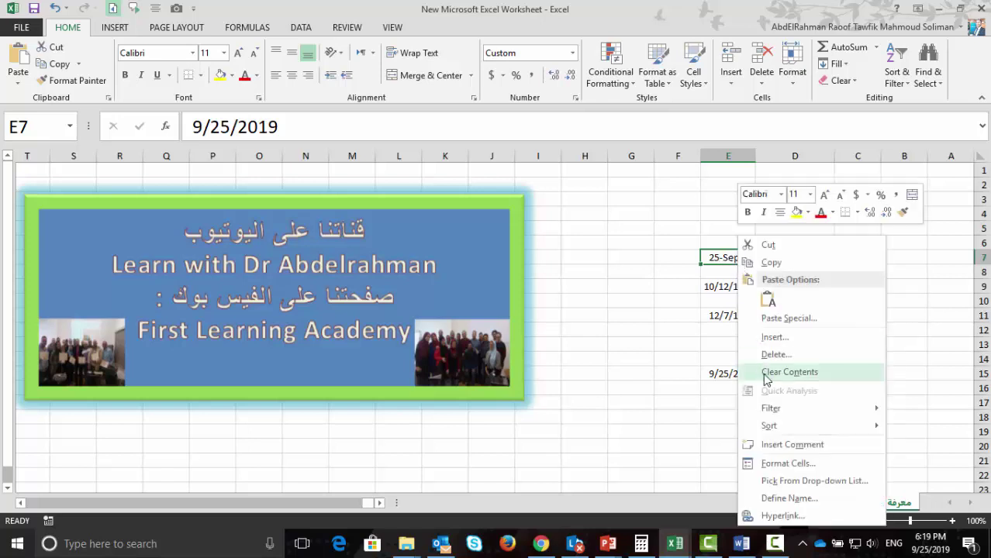
click(788, 463)
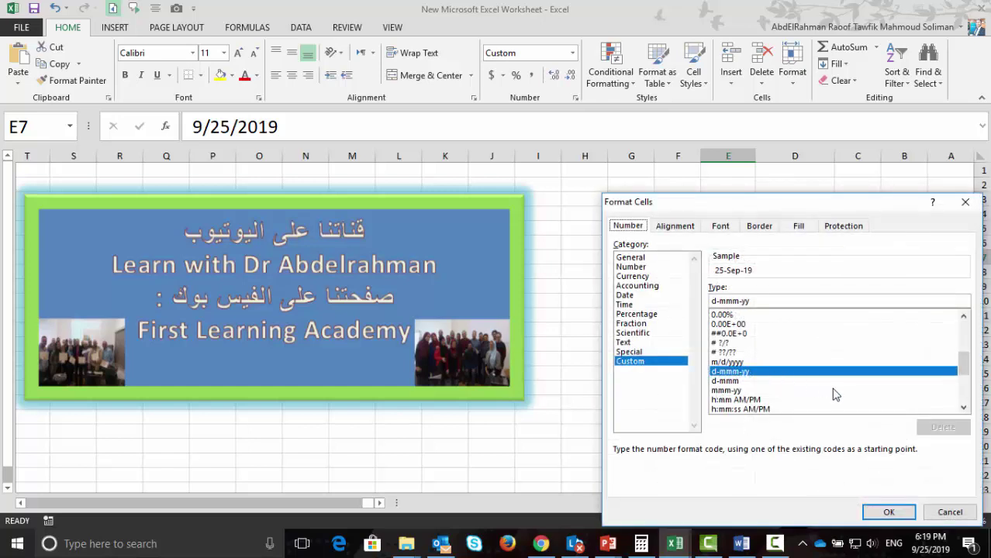
click(963, 406)
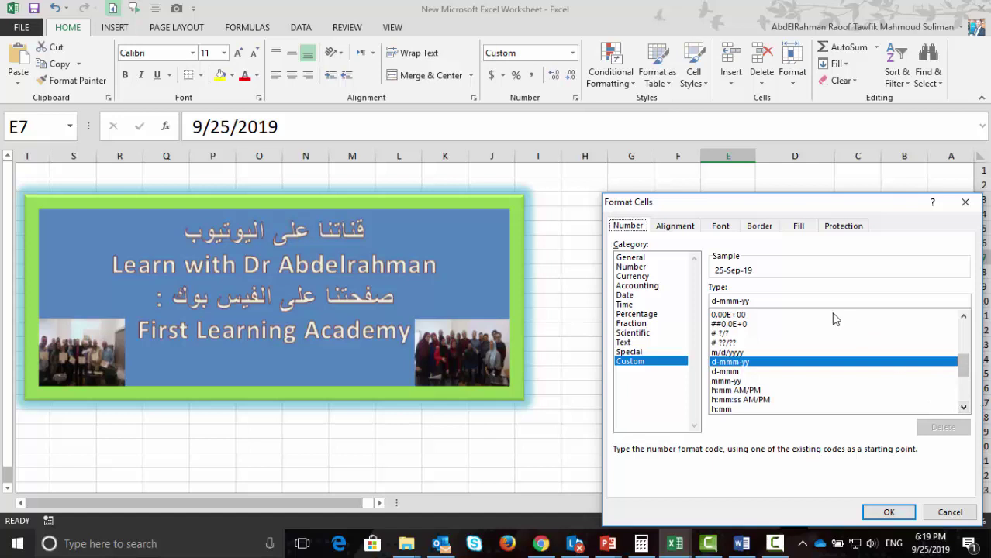
click(799, 300)
double_click(778, 299)
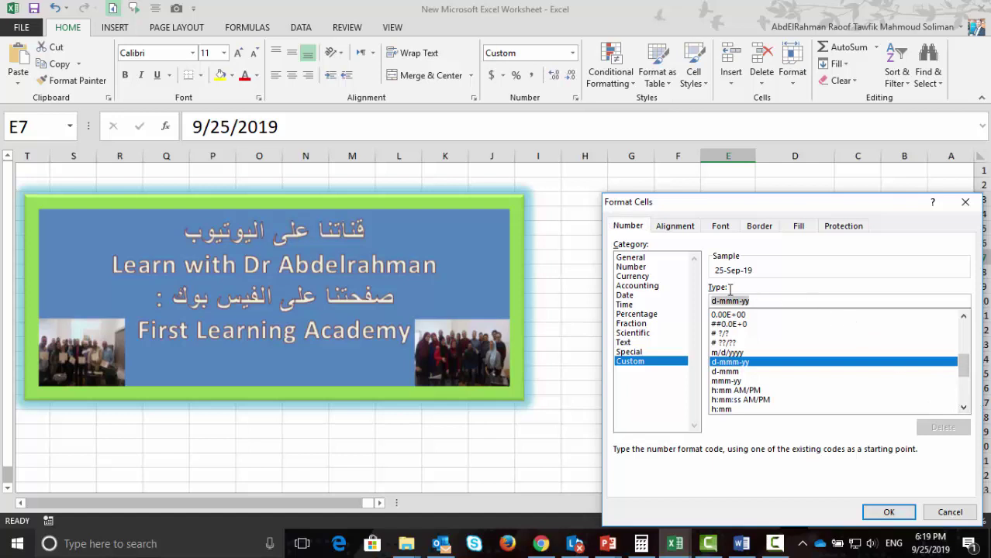
key(BackSpace)
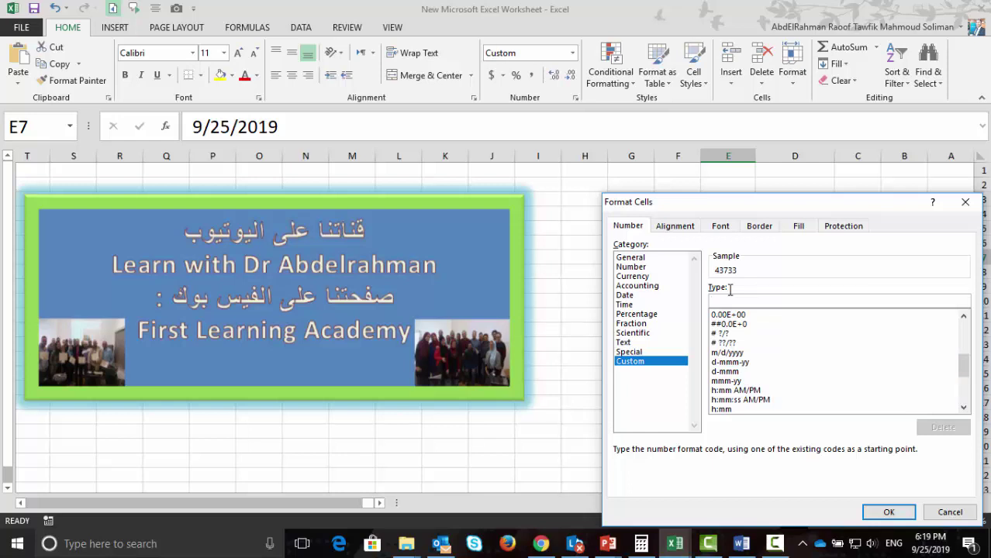
text(d)
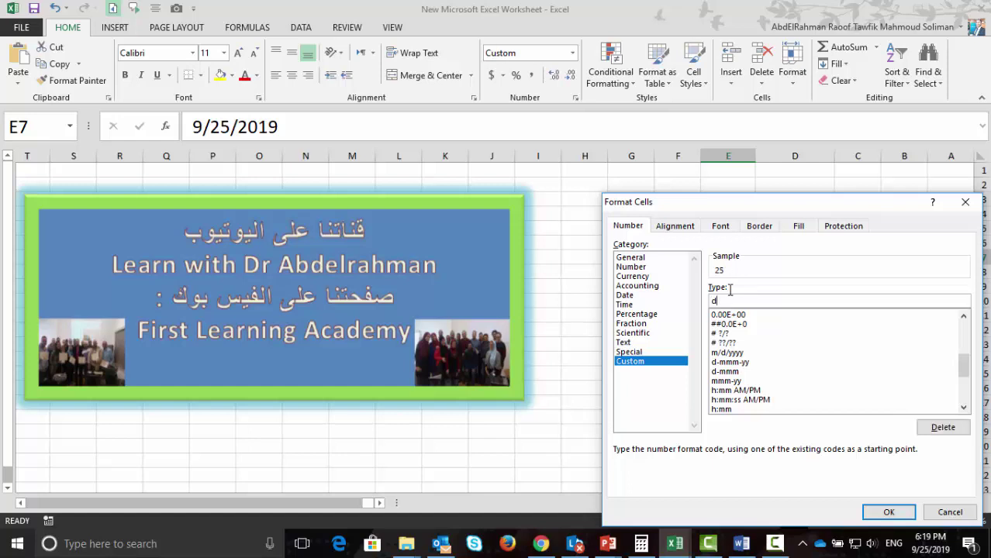
text(dd)
key(BackSpace)
text(ddd)
text(/)
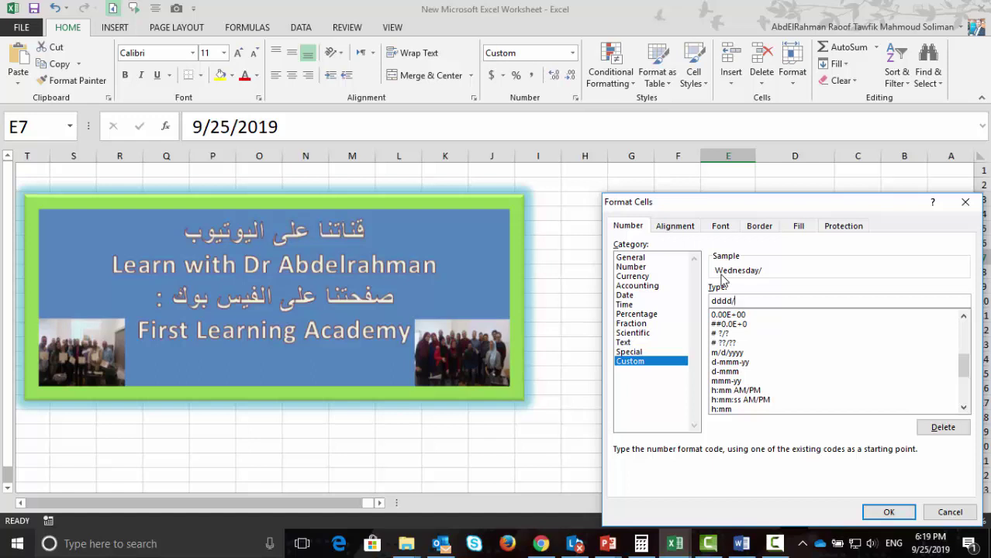
text(m)
text(m)
text(m)
text(m)
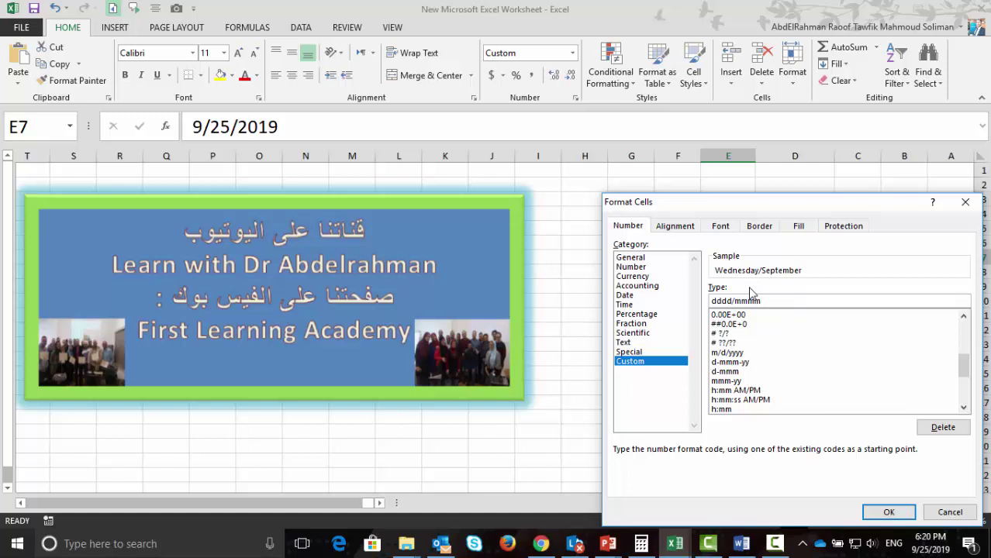
text(/)
text(yy)
text(y)
text(y)
click(889, 512)
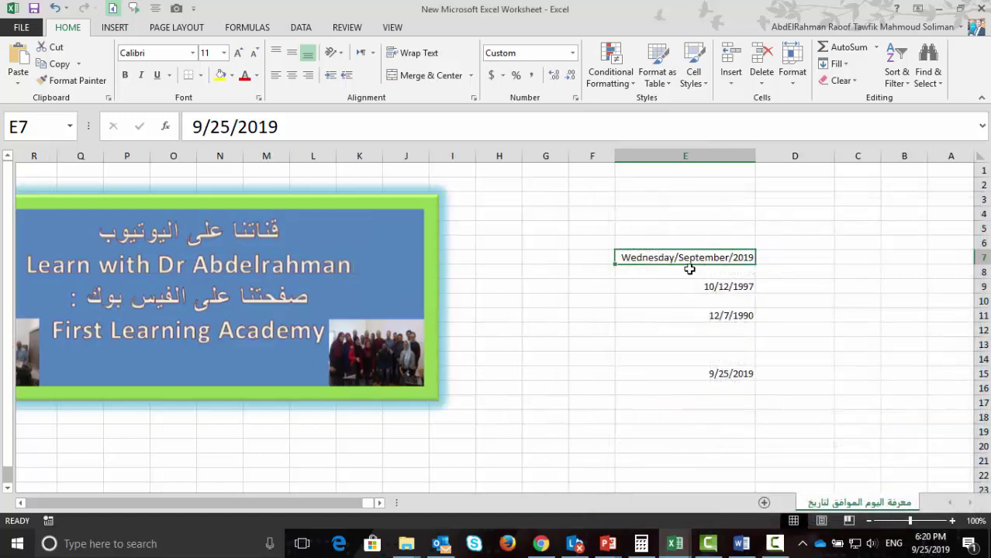
Change E7's custom format to dd/m/yyyy so it reads 25/9/2019.
right_click(707, 258)
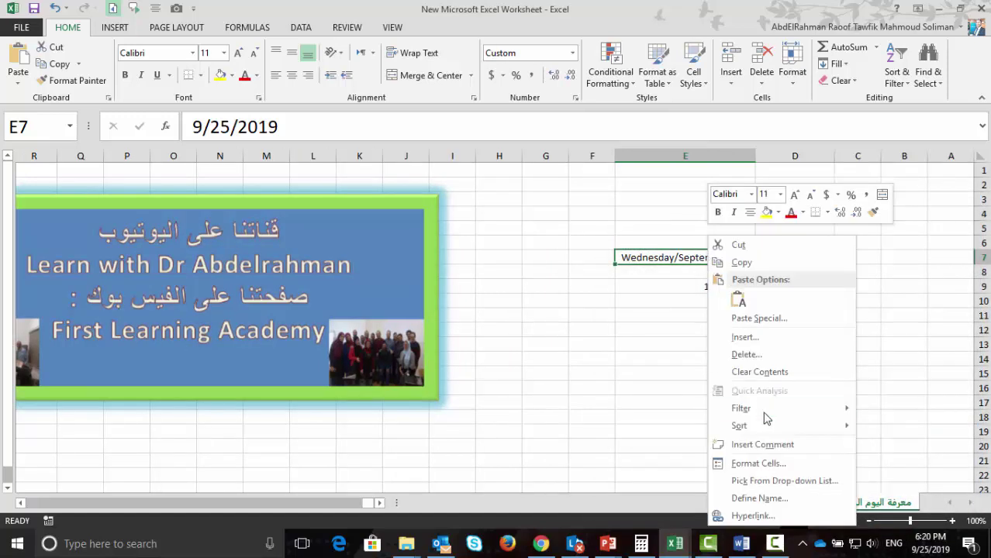
click(759, 462)
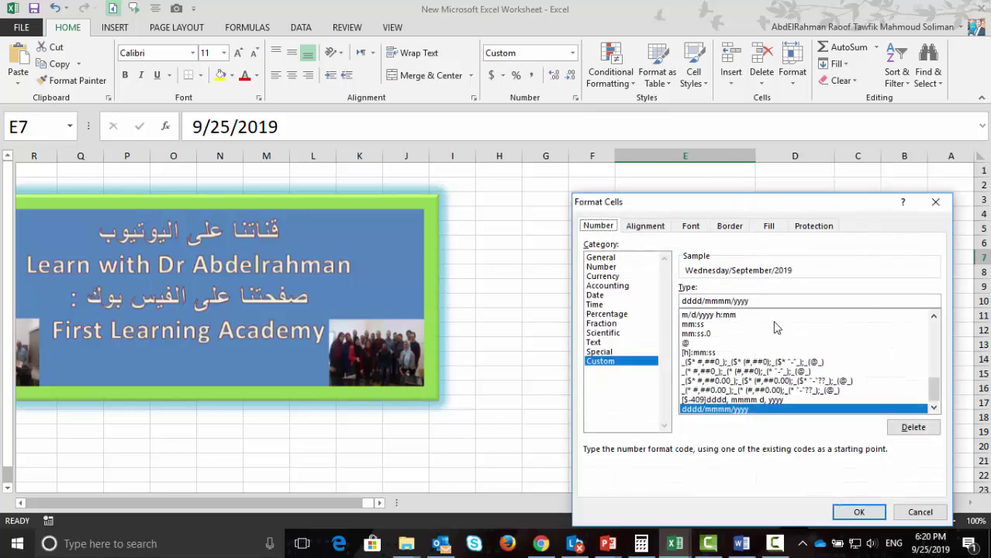
drag(772, 301, 655, 292)
text(d)
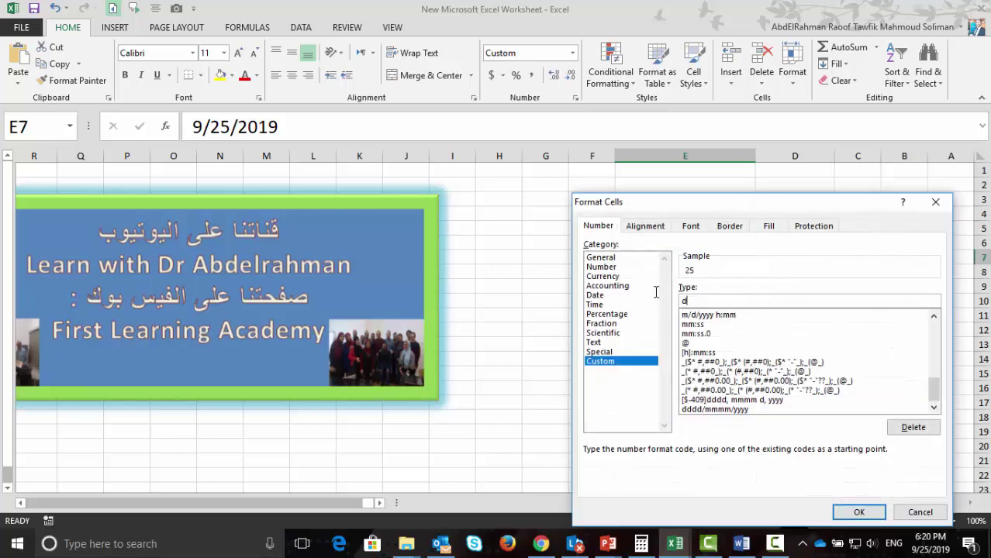
text(d)
text(/m)
text(/yy)
text(yy)
key(Return)
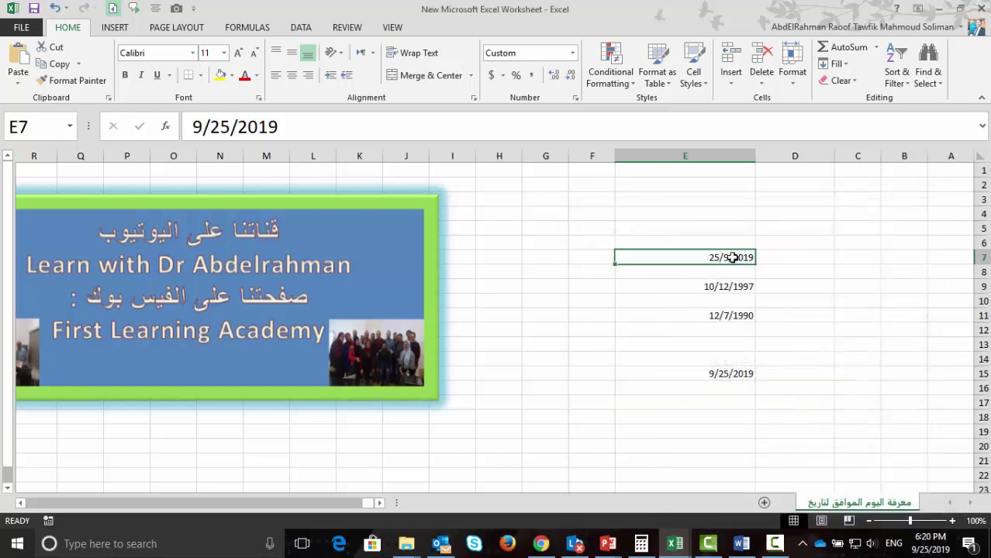
Copy E7's day/month/year format onto the dates below with Format Painter.
click(79, 88)
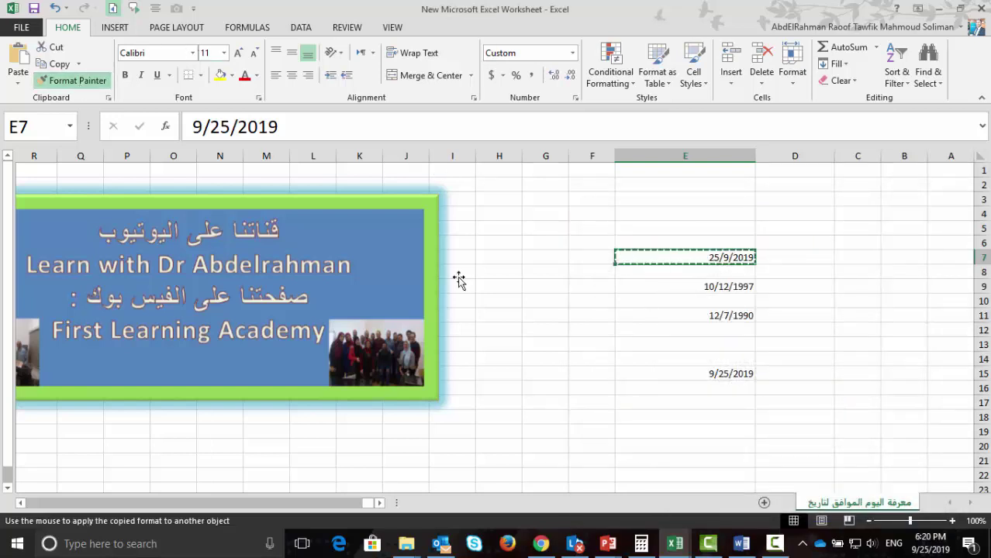
drag(700, 287, 699, 372)
click(829, 331)
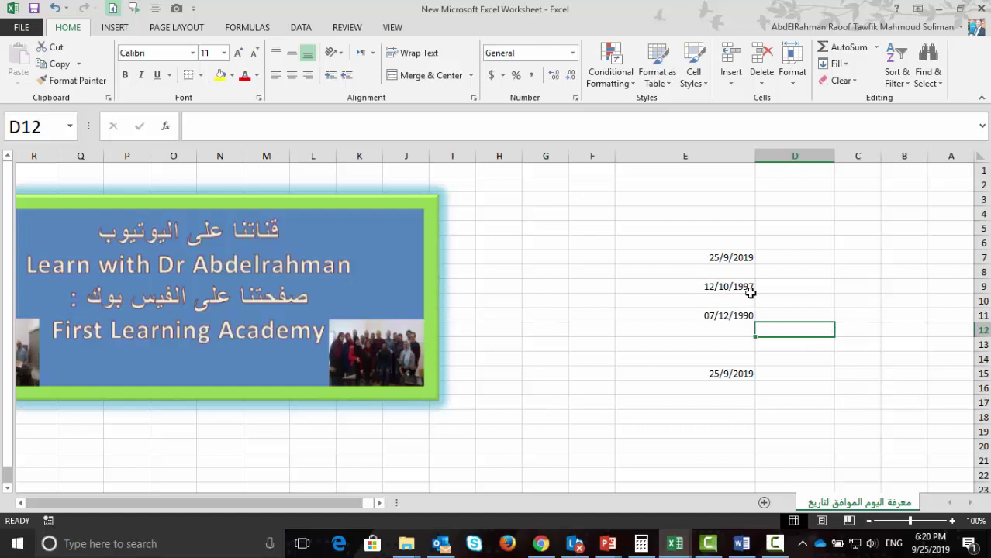
Replace E7's dd/m/yyyy format with dddd so it shows only Wednesday.
click(723, 256)
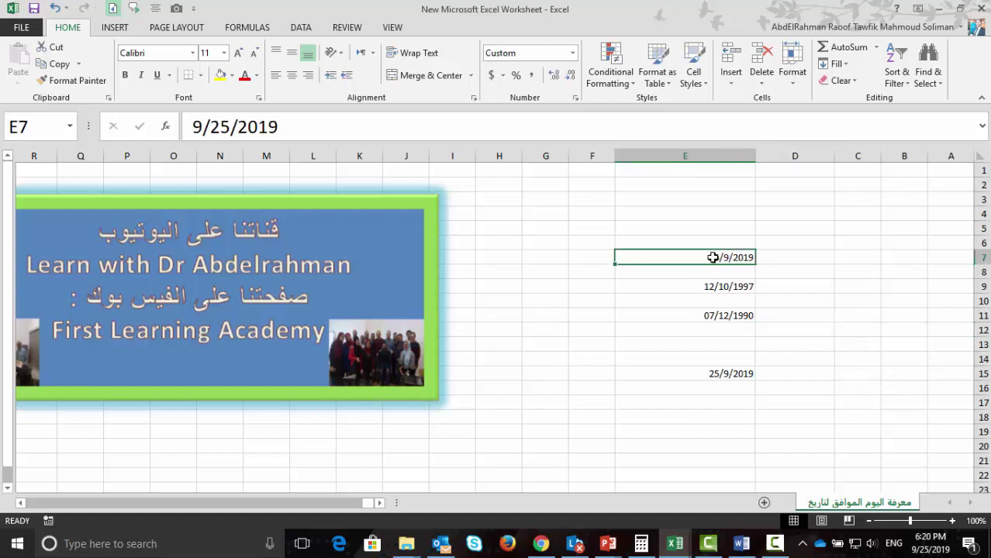
right_click(712, 257)
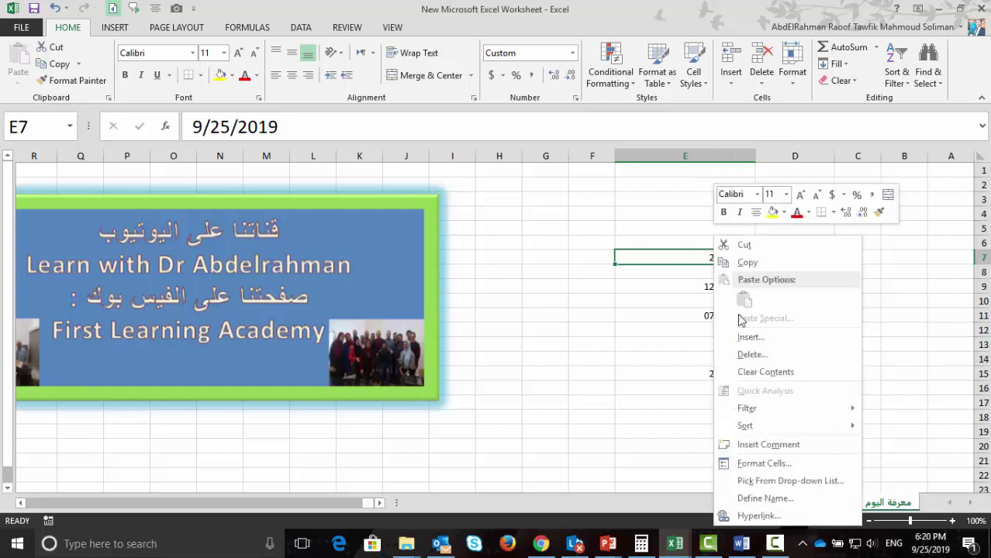
click(756, 461)
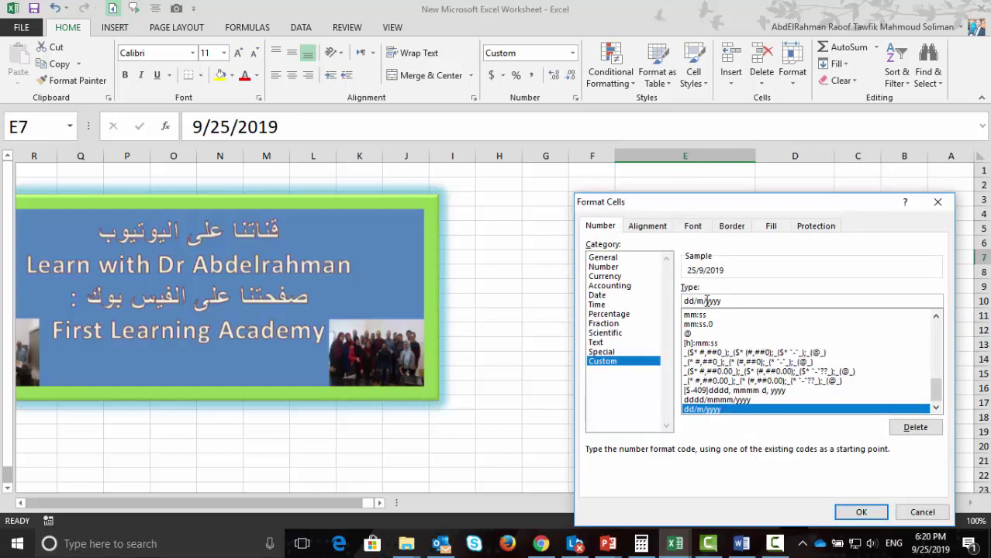
drag(727, 302, 684, 306)
text(d)
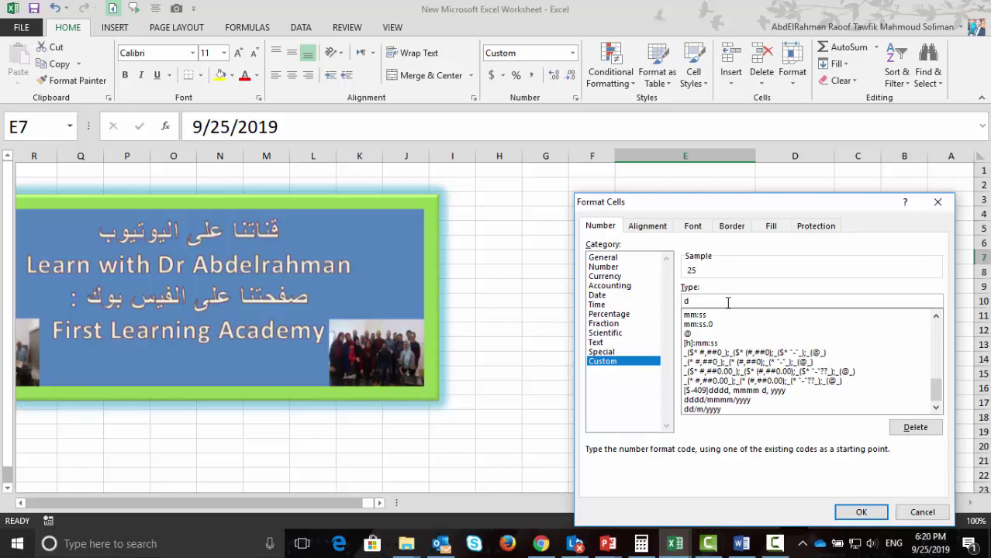
text(ddd)
key(Return)
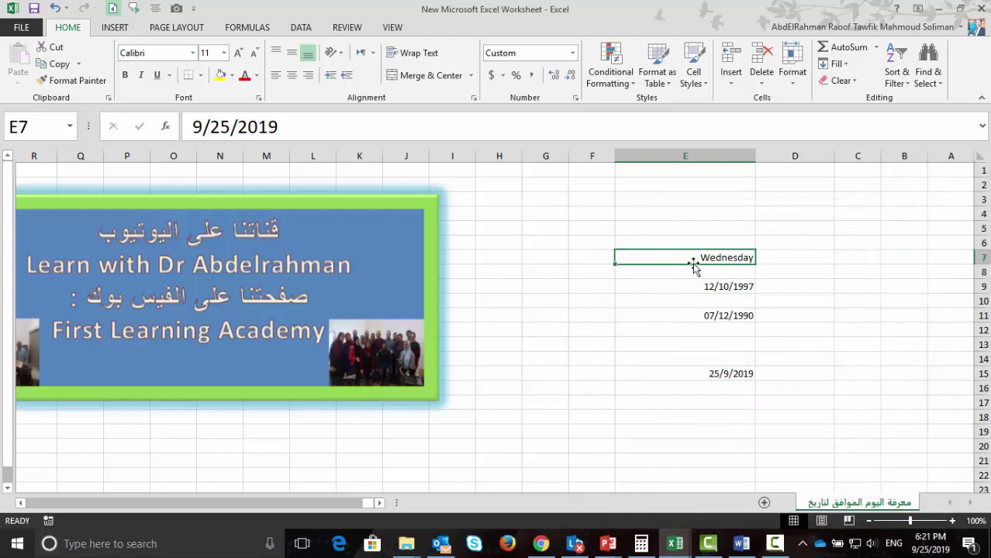
Paint E7's dddd format onto E9:E16 and check the dates now reading Sunday, Friday, Wednesday.
click(54, 82)
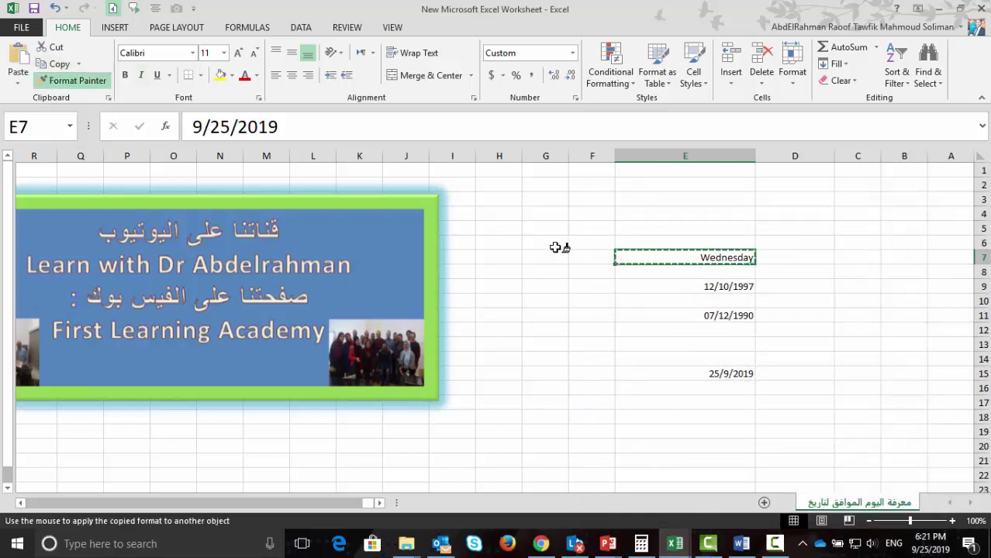
drag(665, 286, 668, 385)
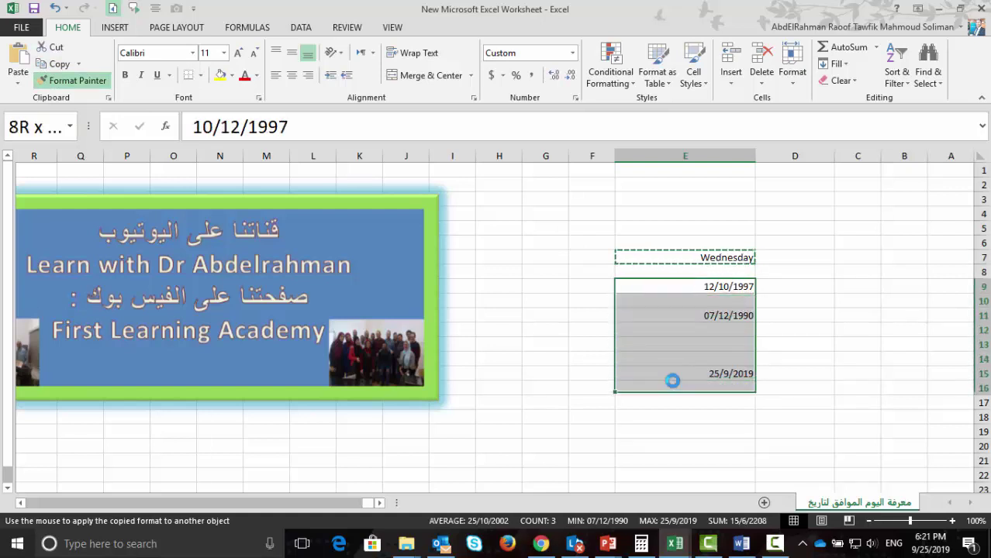
click(730, 288)
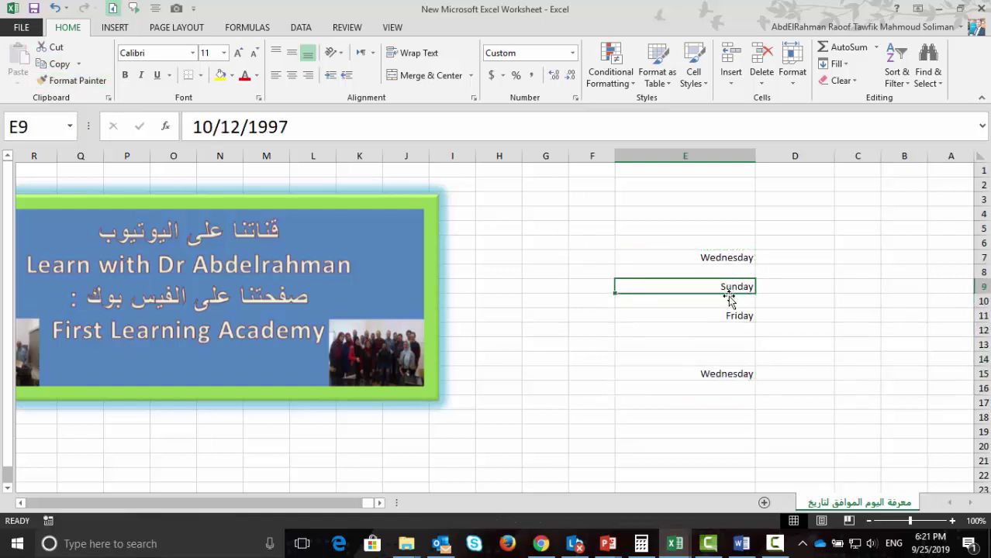
click(732, 315)
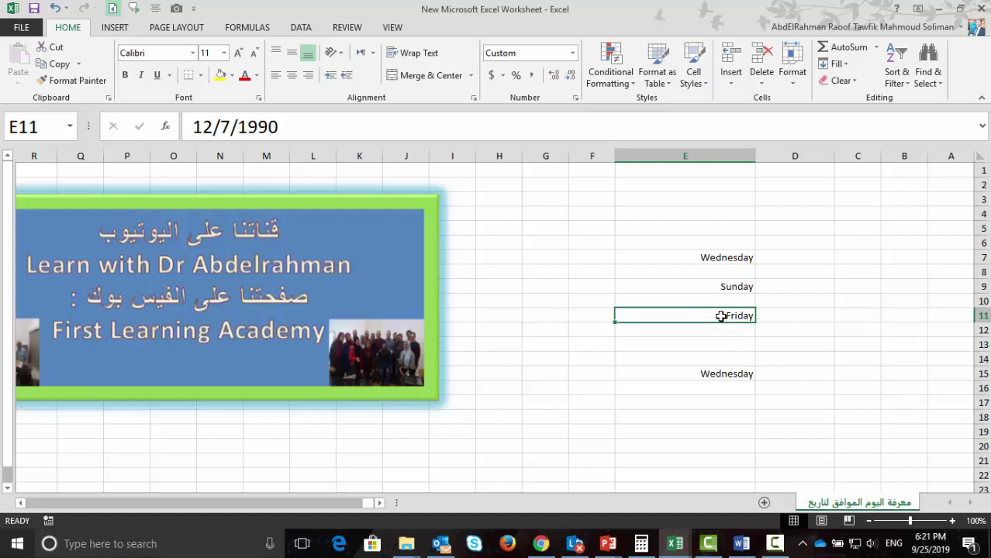
click(729, 369)
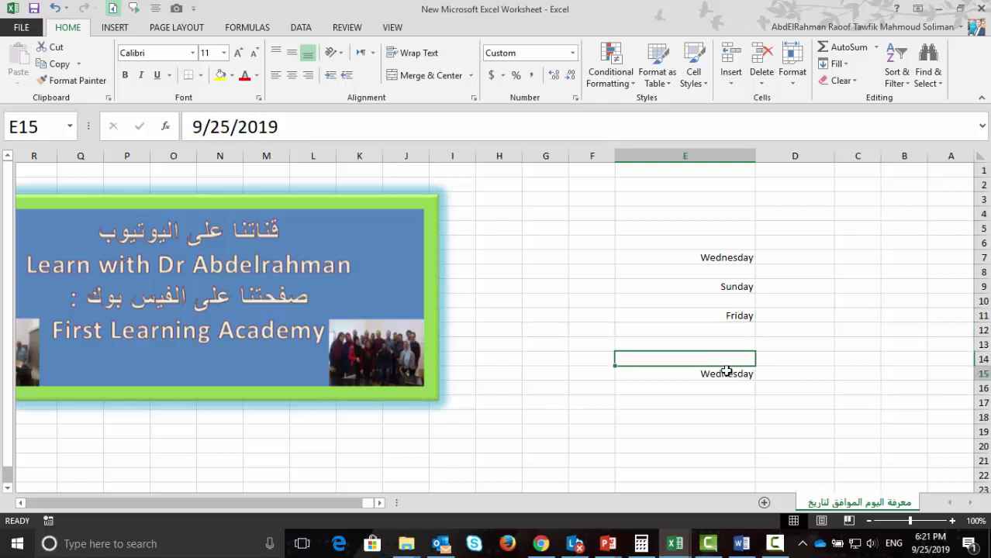